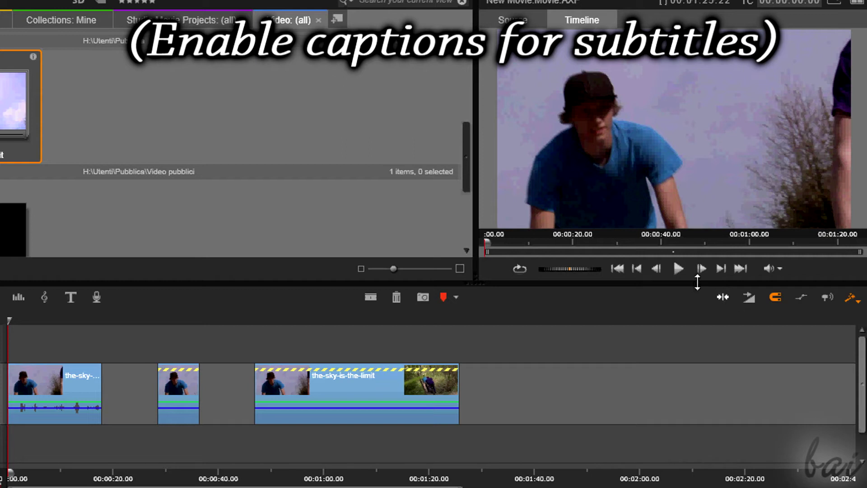
Preview the timeline, jumping to about 0:28 and resuming playback.
left_click(680, 268)
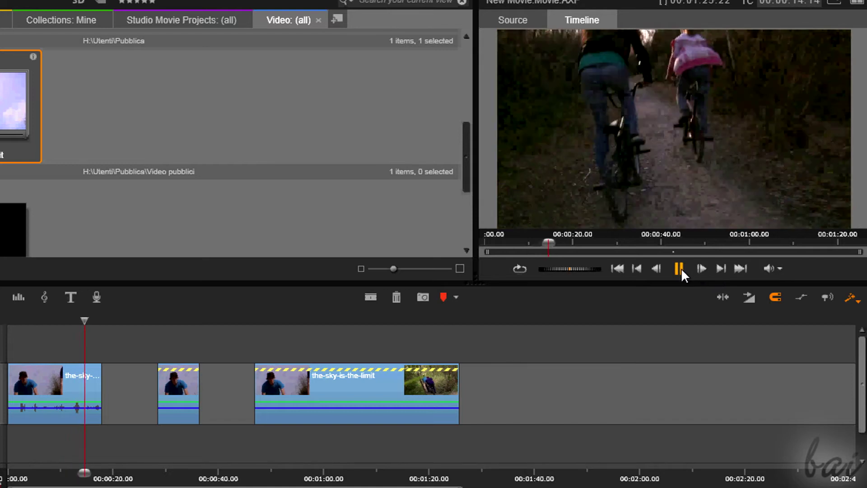
left_click(679, 268)
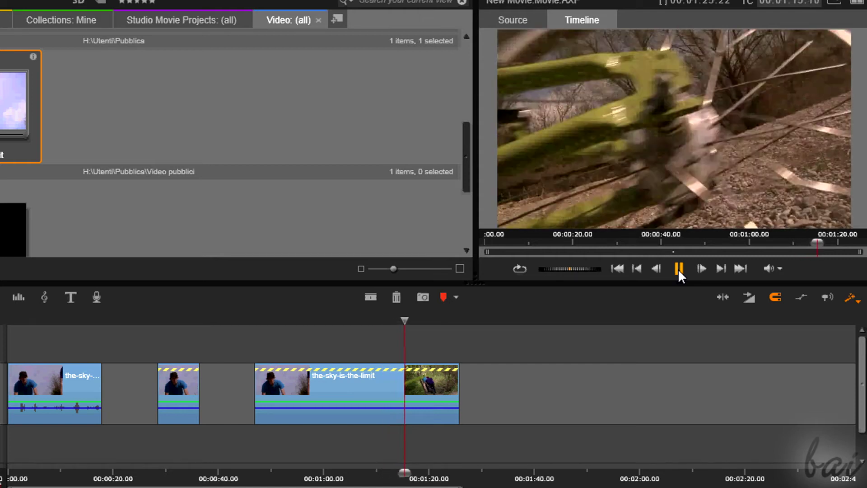
left_click(158, 320)
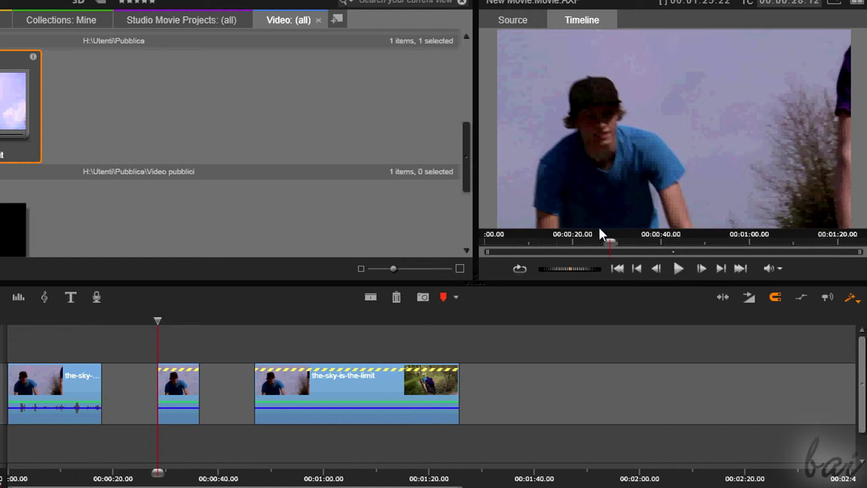
left_click(679, 267)
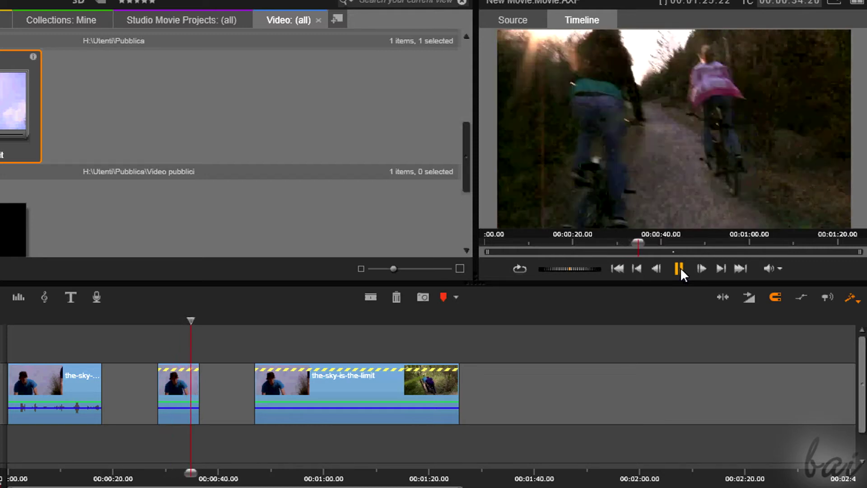
left_click(678, 269)
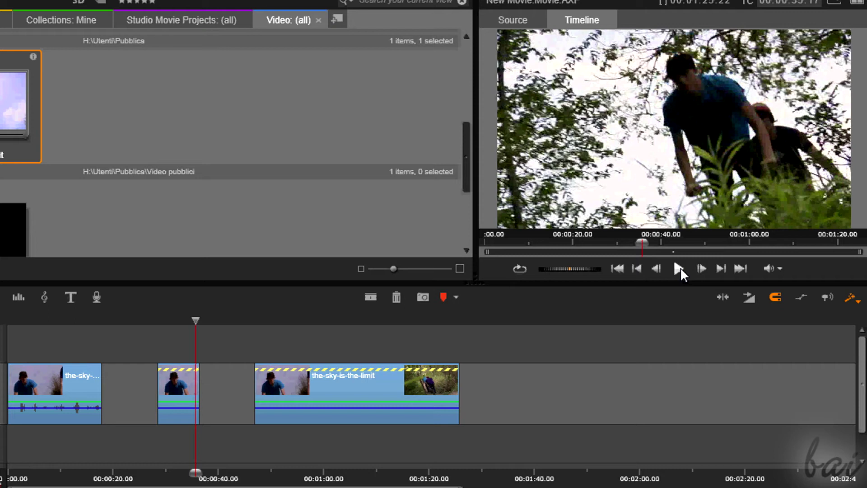
Undo back to the single original clip, move the playhead back, and add a Speed effect.
key("ctrl+z")
key("ctrl+z")
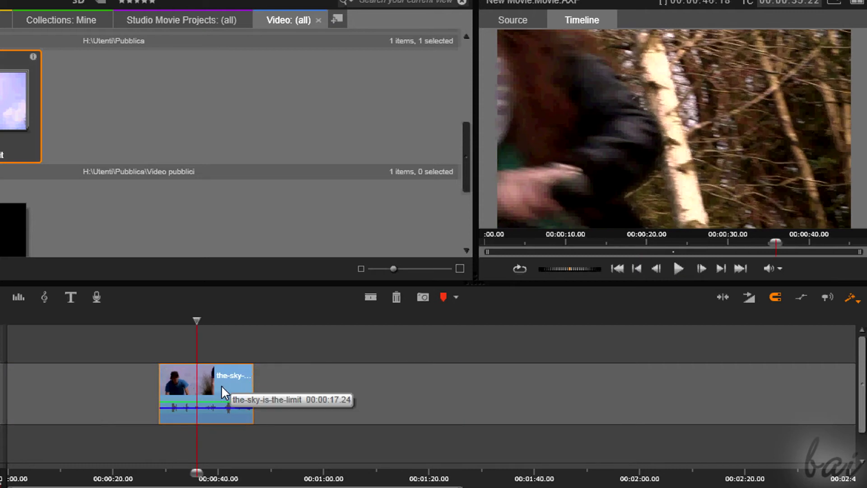
left_click_drag(197, 324, 169, 322)
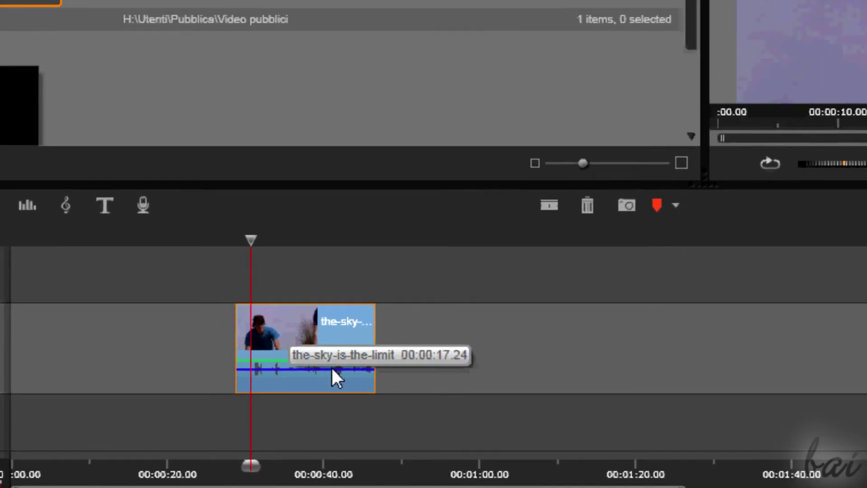
right_click(318, 345)
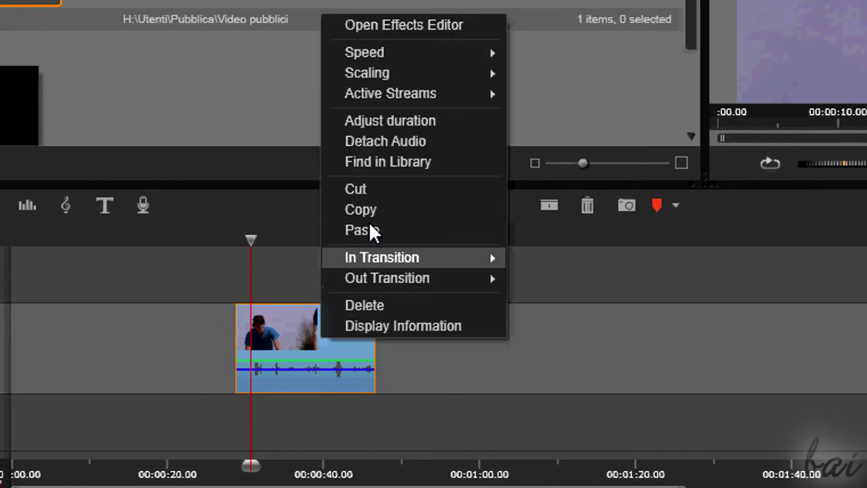
mouse_move(379, 52)
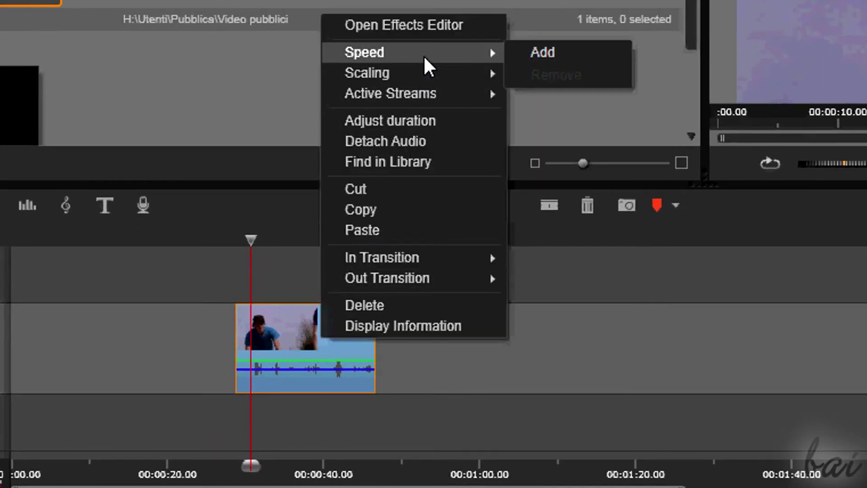
left_click(557, 50)
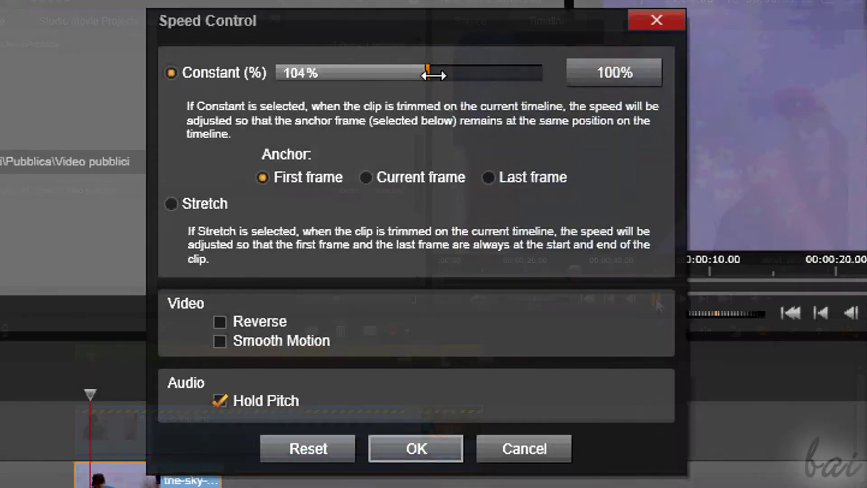
Drag the Constant speed to 139%, then settle it around 189%.
left_click_drag(432, 75, 507, 83)
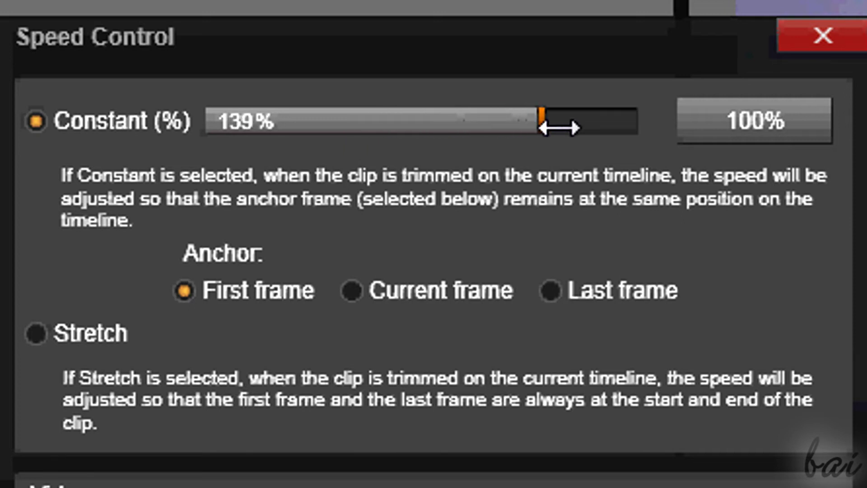
left_click_drag(607, 135, 484, 142)
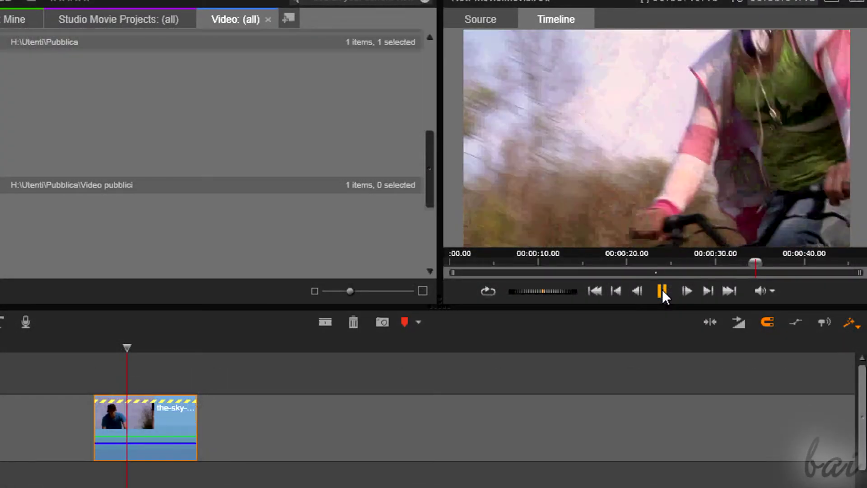
Confirm the speed change, then extend the clip's end to 00:01:09.09.
left_click(662, 291)
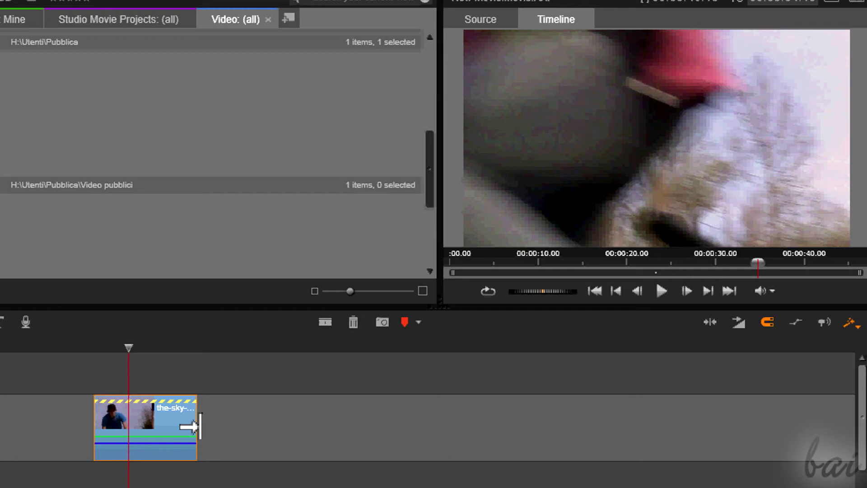
mouse_move(194, 427)
left_mouse_down()
mouse_move(132, 426)
mouse_move(555, 417)
left_mouse_up()
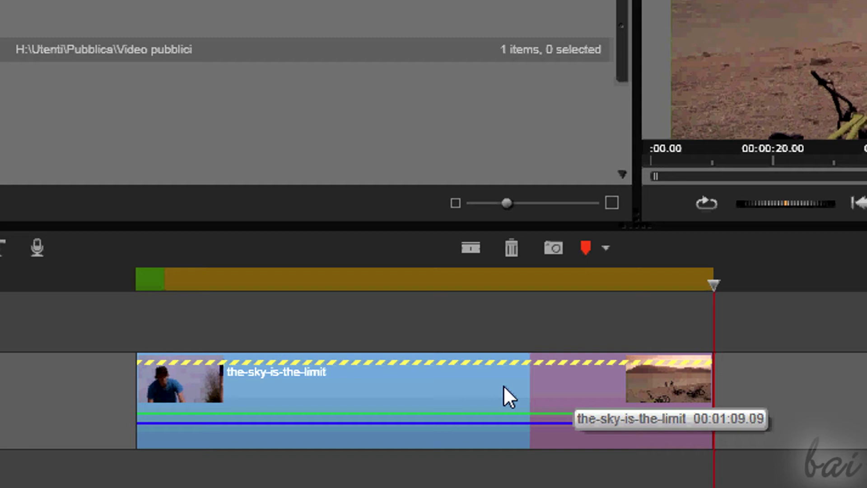
Reopen the clip's speed settings, slow it to 57%, and switch to Stretch mode.
right_click(417, 389)
mouse_move(467, 79)
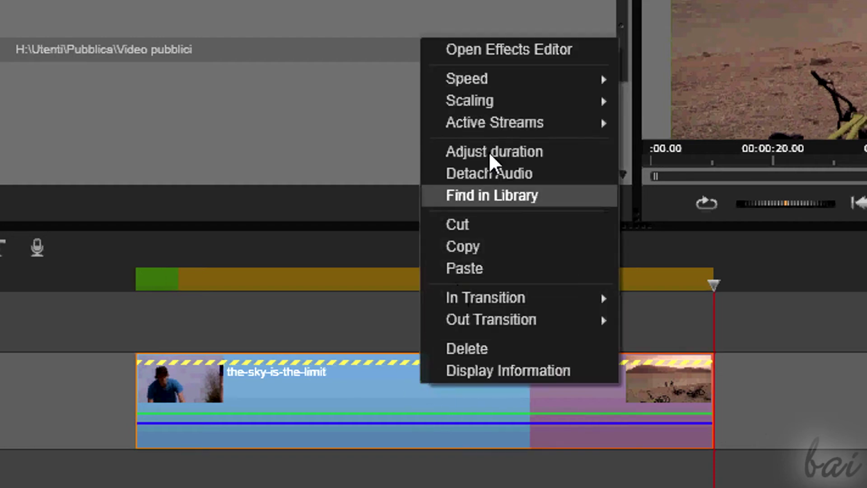
left_click(646, 81)
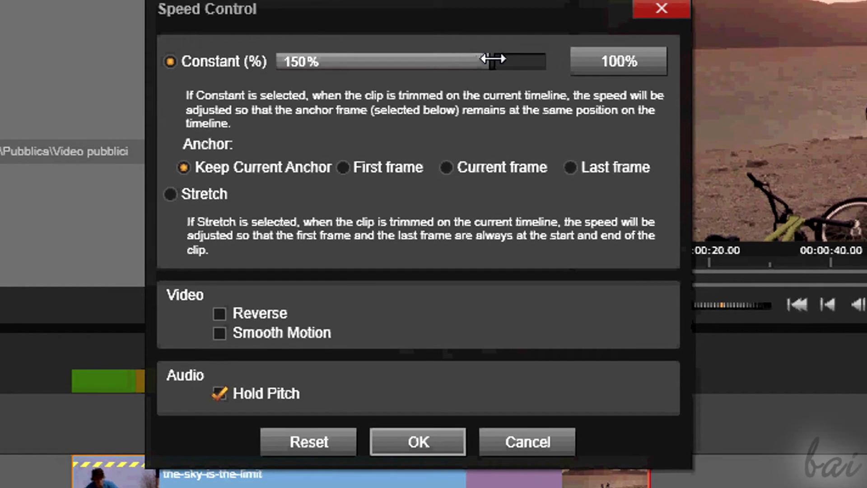
left_click_drag(518, 19, 319, 19)
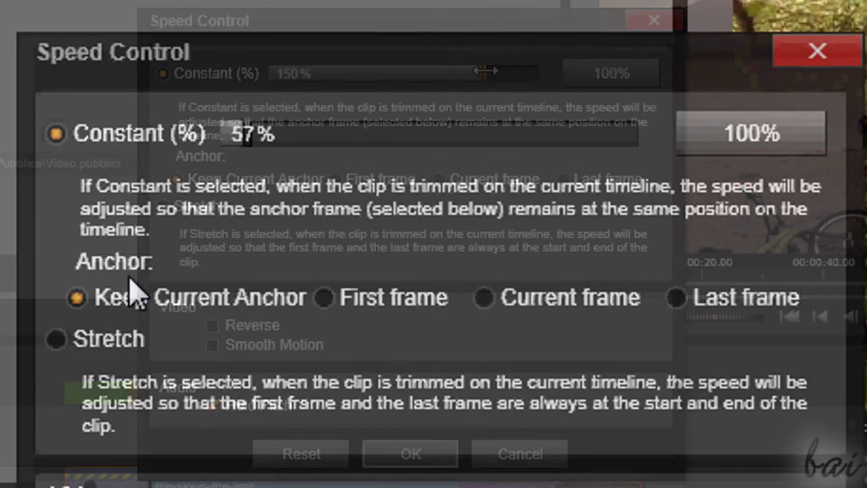
left_click(56, 340)
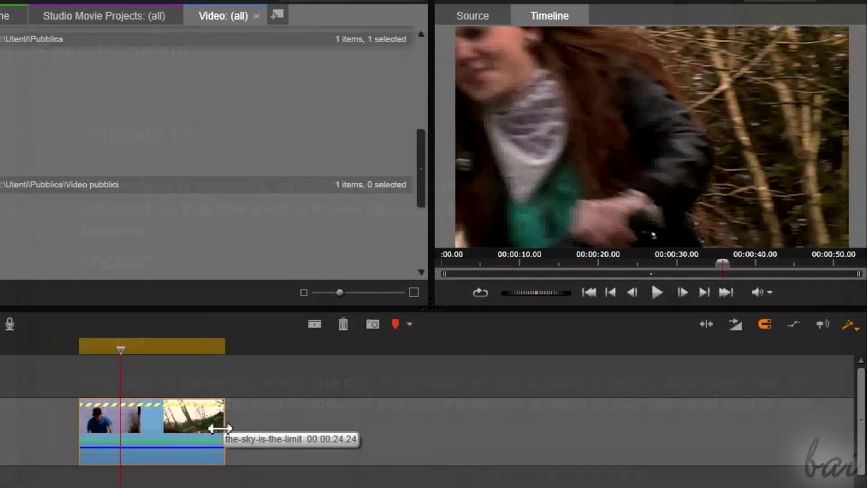
Stretch the clip longer for slow motion and play it back.
mouse_move(223, 429)
left_mouse_down()
mouse_move(451, 424)
mouse_move(516, 413)
mouse_move(757, 412)
left_mouse_up()
left_click(658, 294)
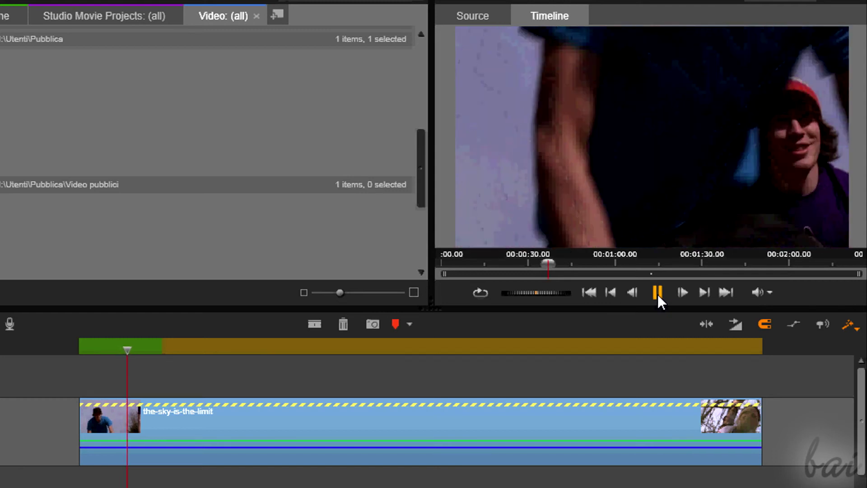
left_click(657, 293)
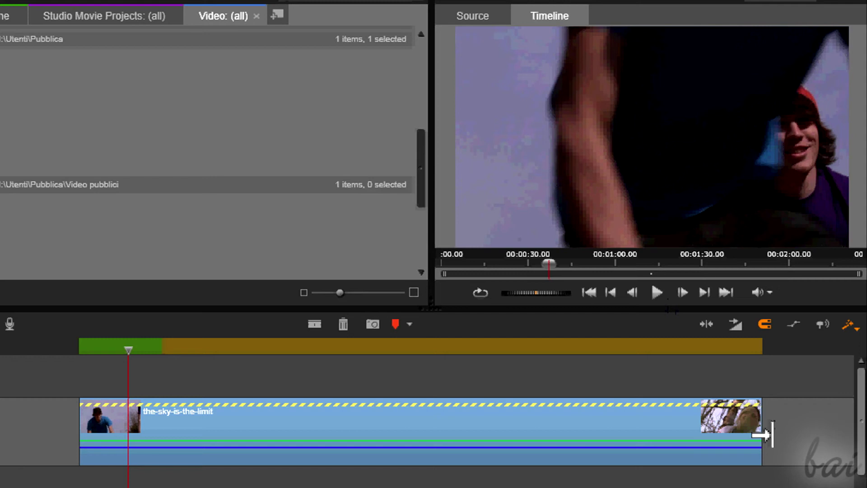
Trim the clip back to a short length and play the sped-up version.
left_click_drag(761, 434, 155, 459)
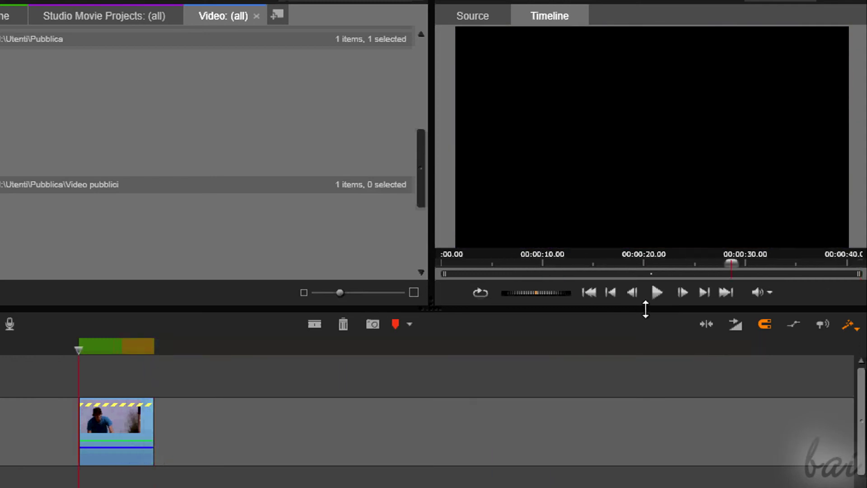
left_click(657, 293)
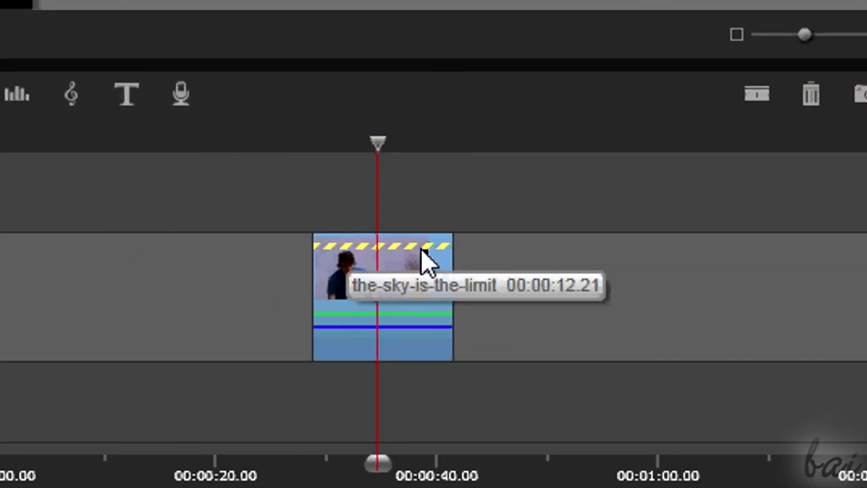
left_click_drag(319, 246, 324, 246)
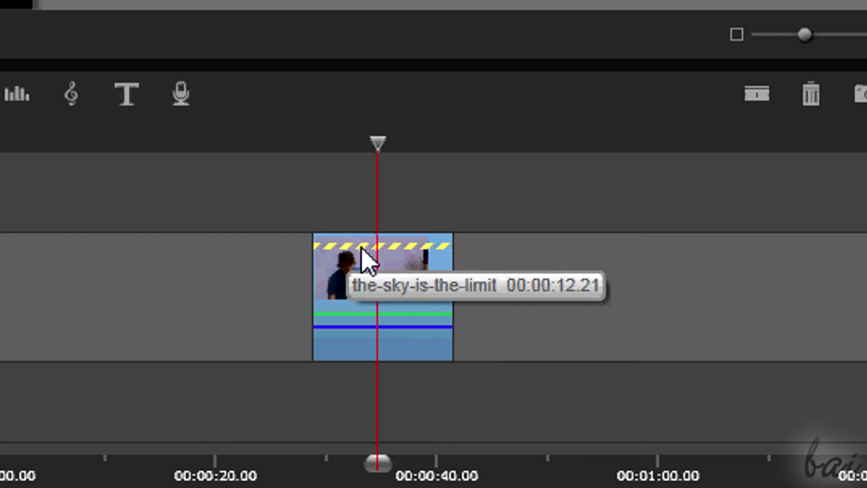
Stretch the clip past one minute, then remove its speed change.
left_click_drag(452, 280, 693, 413)
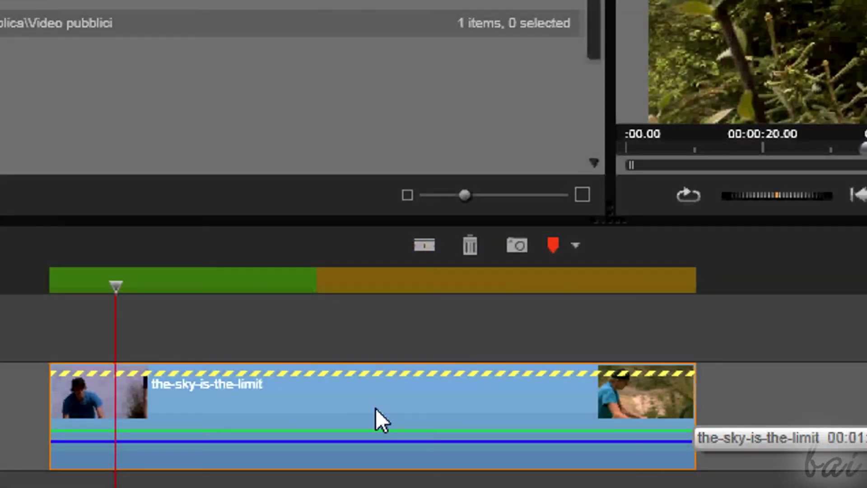
right_click(383, 277)
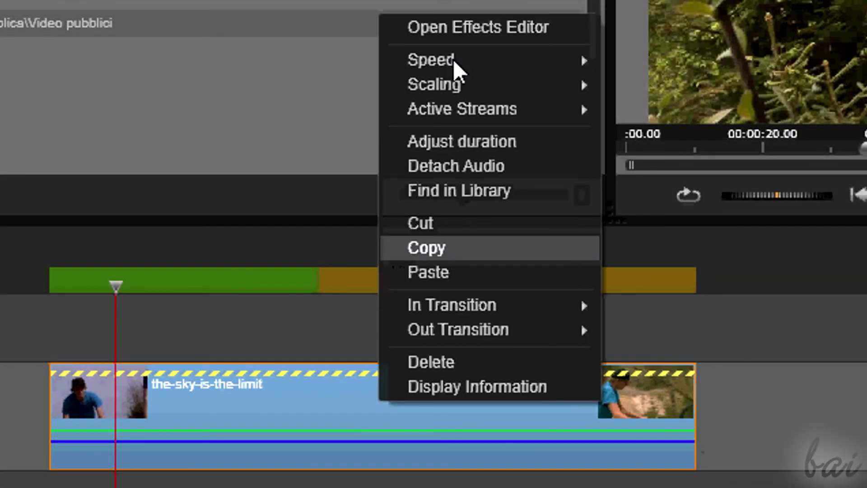
mouse_move(431, 60)
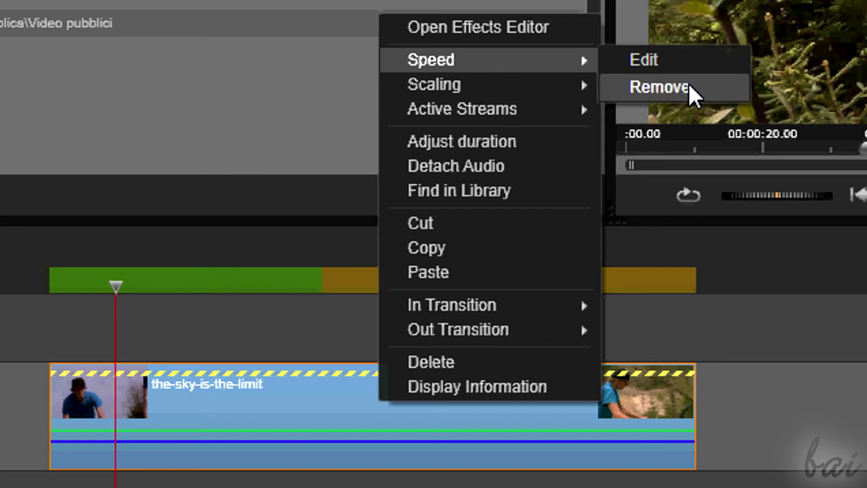
left_click(687, 89)
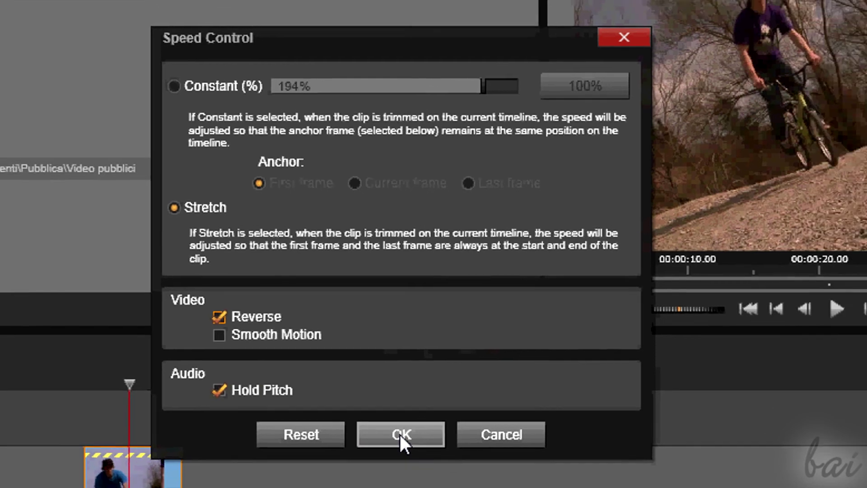
Apply the reversed stretch speed and play it, then apply Smooth Motion instead.
left_click(423, 447)
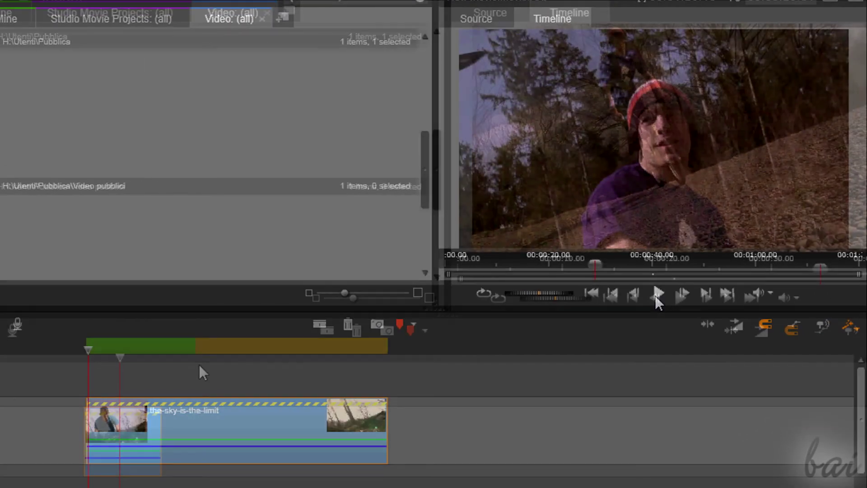
left_click(657, 296)
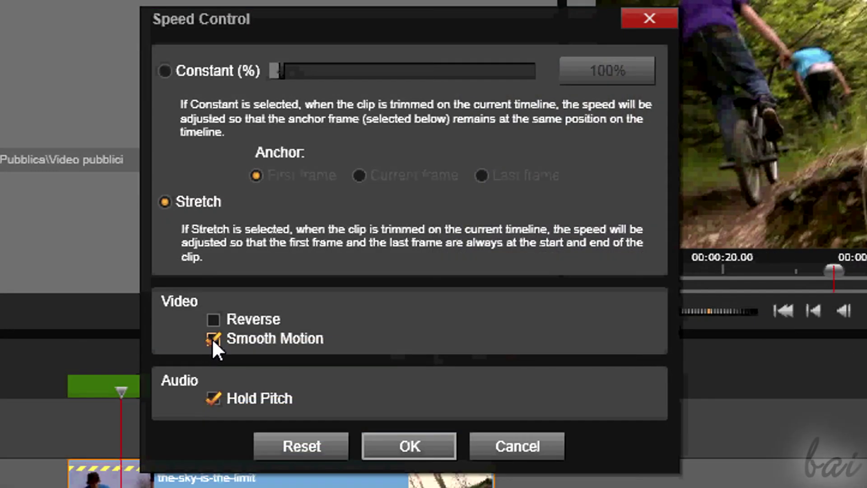
left_click(436, 448)
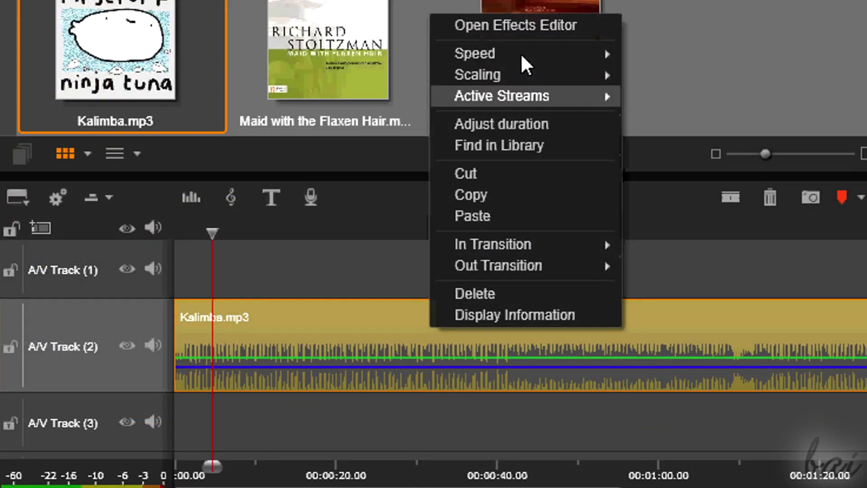
Speed Kalimba.mp3 up to 160% constant, play it, and reconfirm the speed settings.
left_click(660, 53)
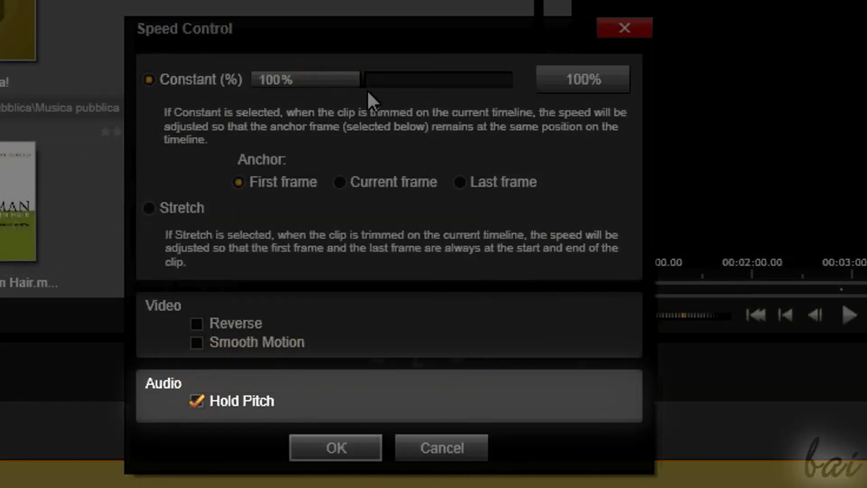
left_click_drag(365, 77, 474, 78)
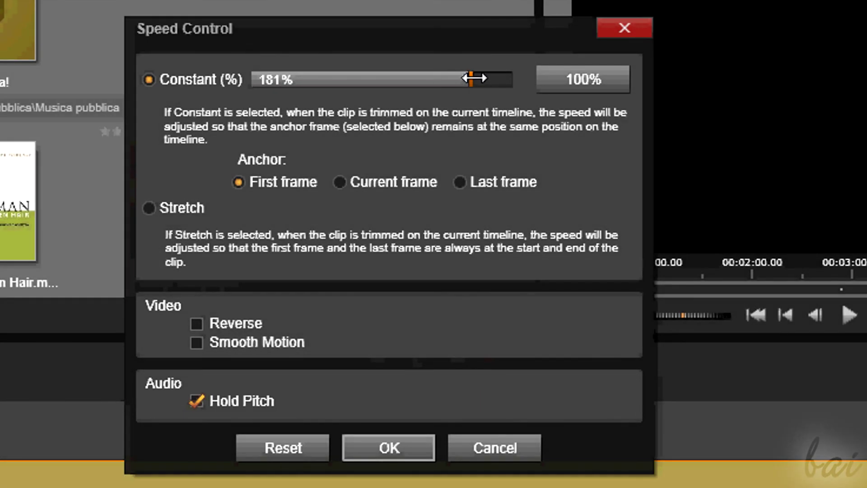
left_click(415, 452)
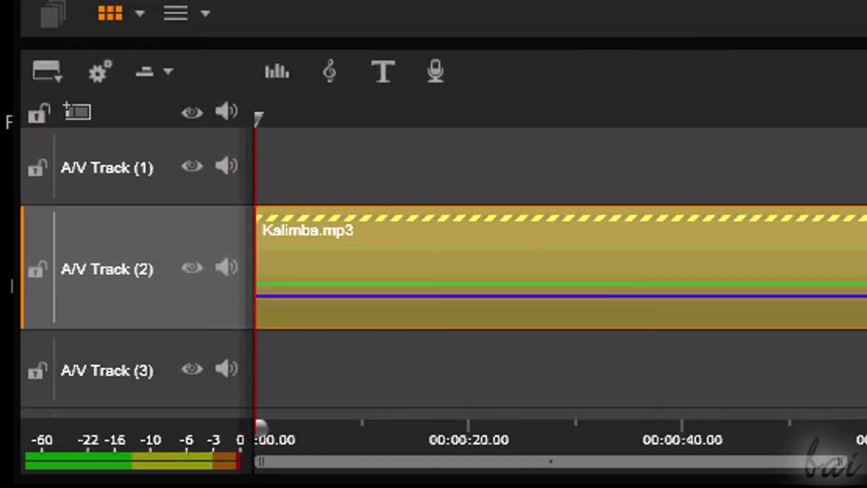
key("space")
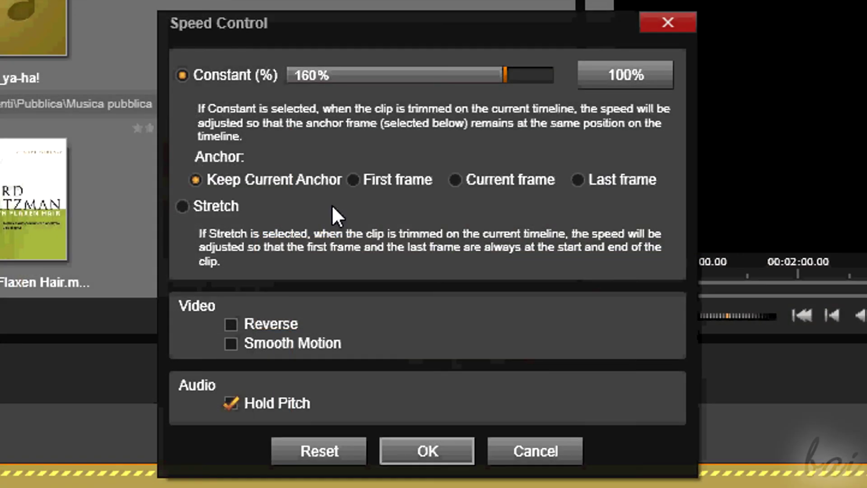
left_click(420, 450)
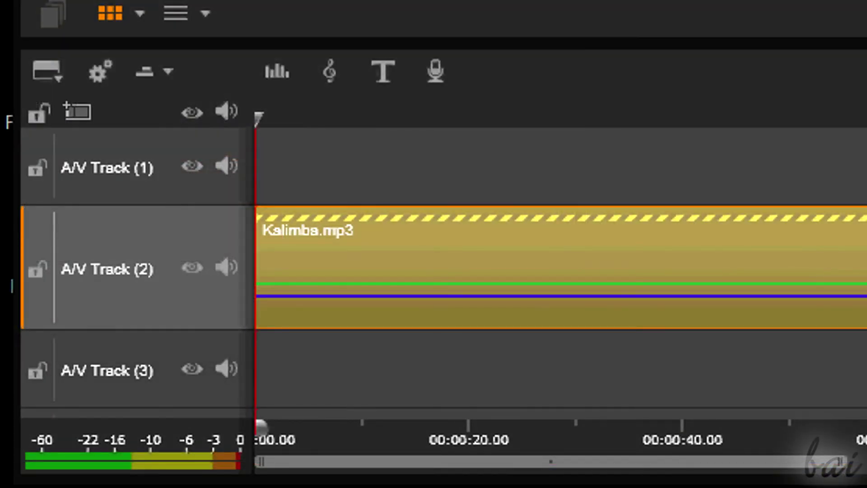